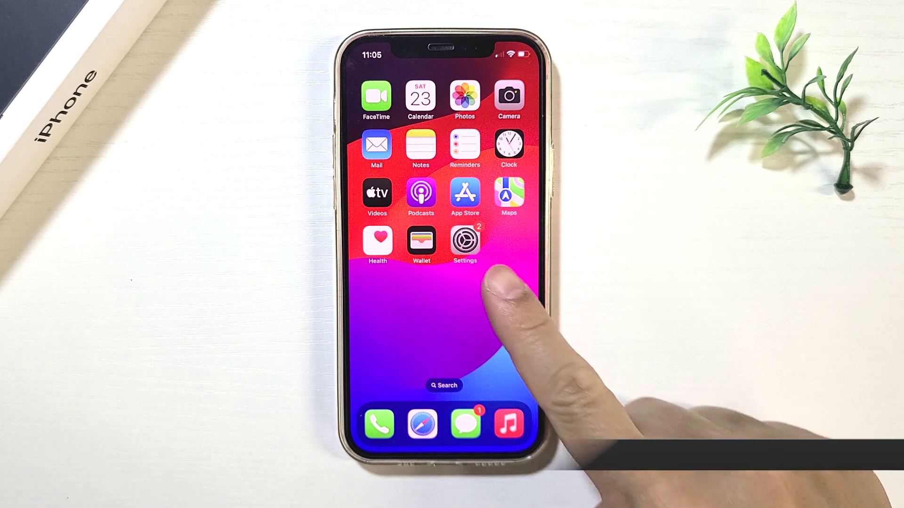
Go to Screen Time > Change Screen Time Passcode and choose Turn Off Screen Time Passcode.
left_click(465, 240)
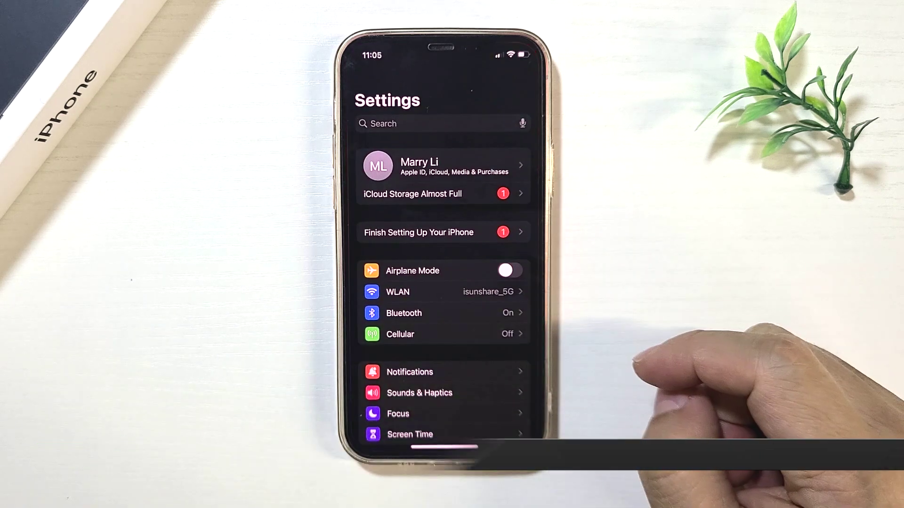
scroll(484, 404, "down", 5)
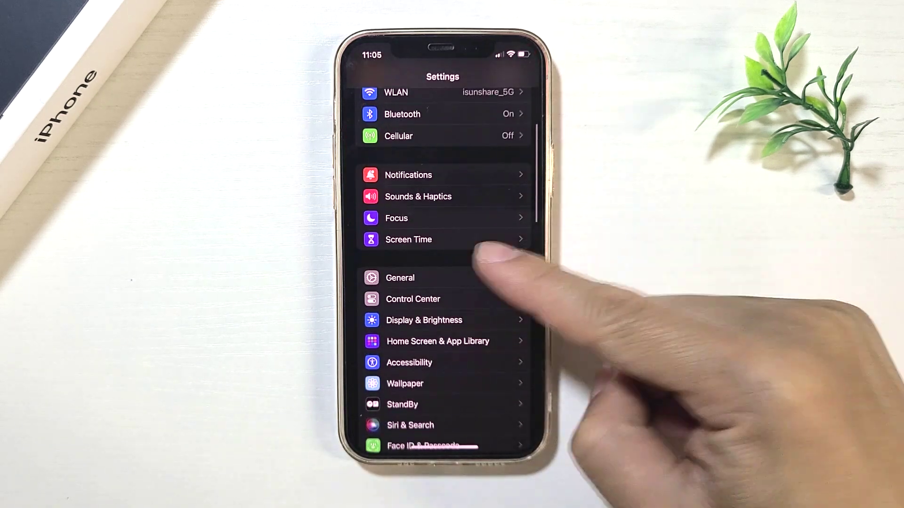
left_click(415, 239)
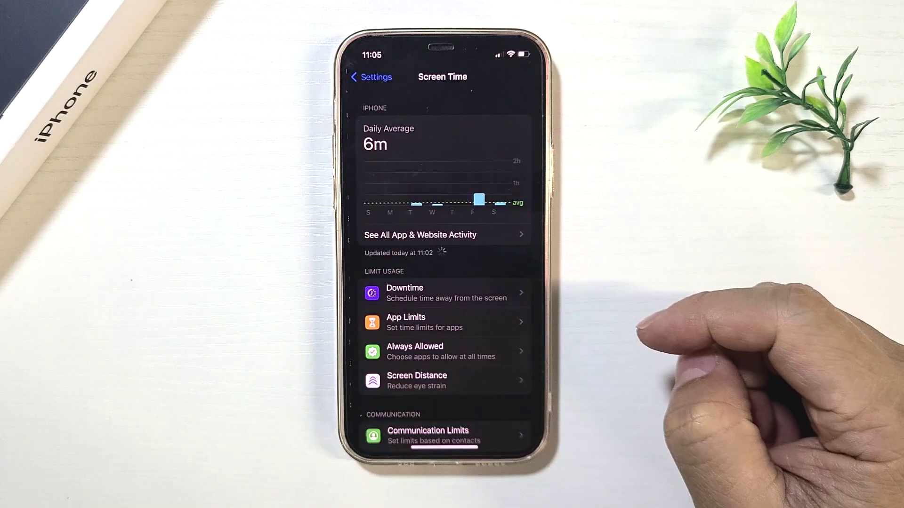
scroll(504, 363, "down", 5)
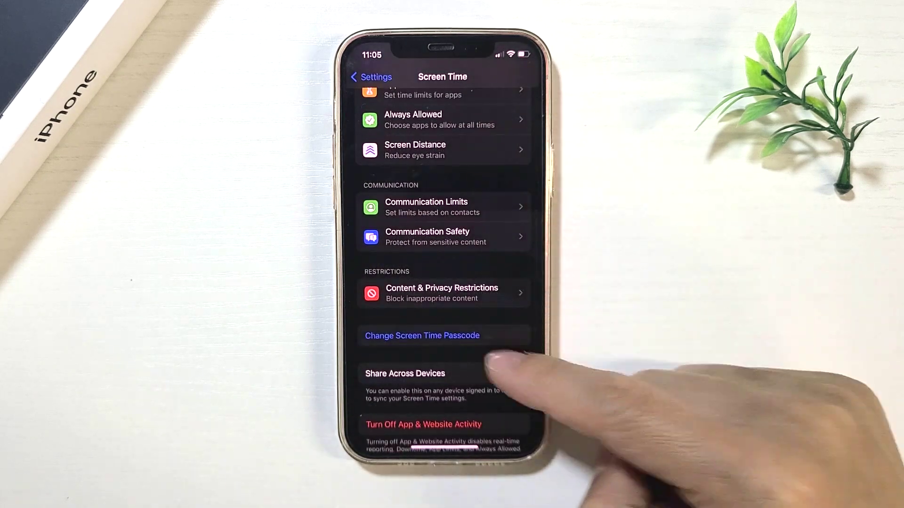
scroll(489, 362, "down", 2)
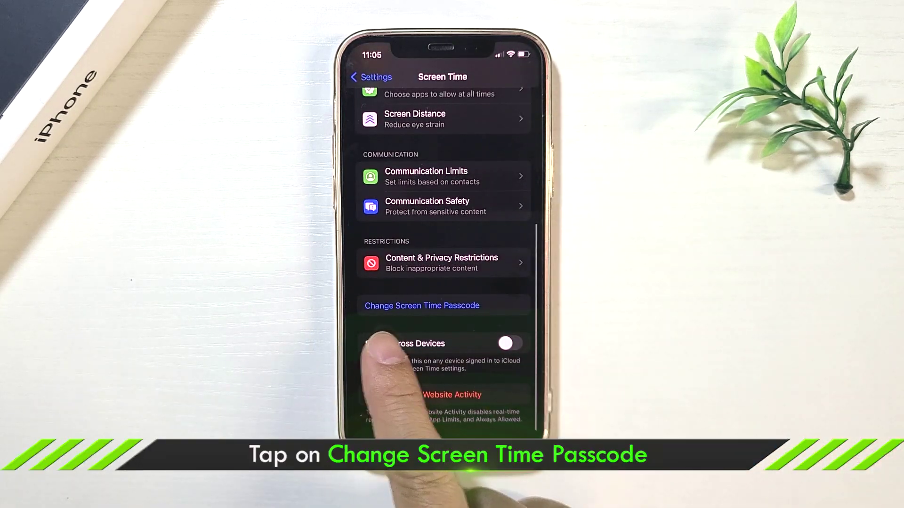
left_click(414, 305)
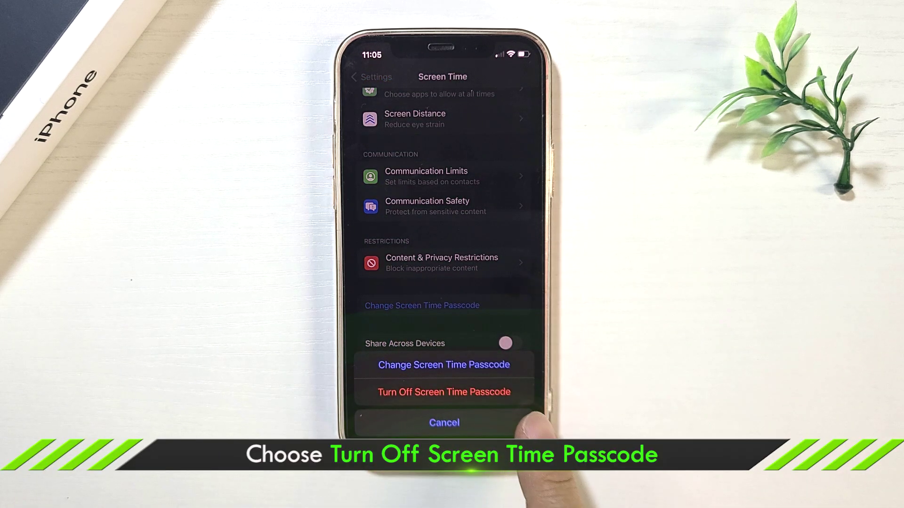
left_click(464, 393)
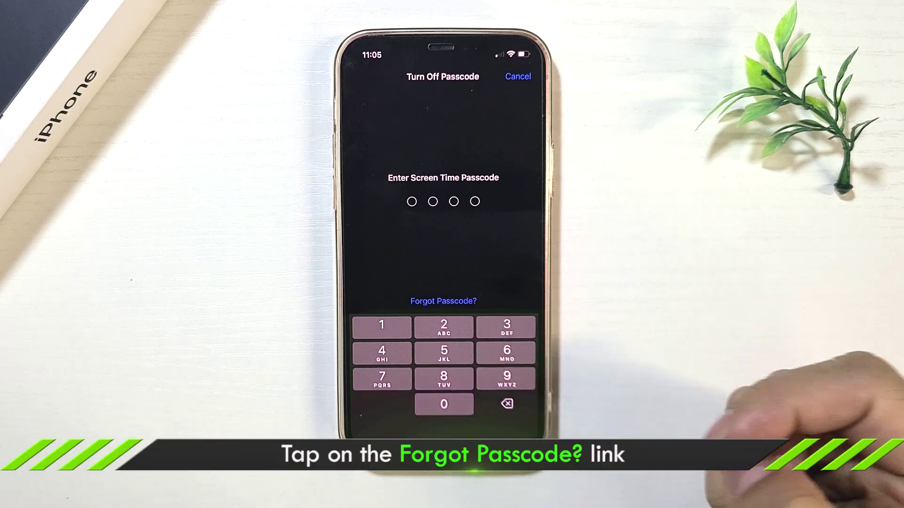
Use Forgot Passcode? and enter the Apple ID email and password to turn the passcode off.
left_click(444, 301)
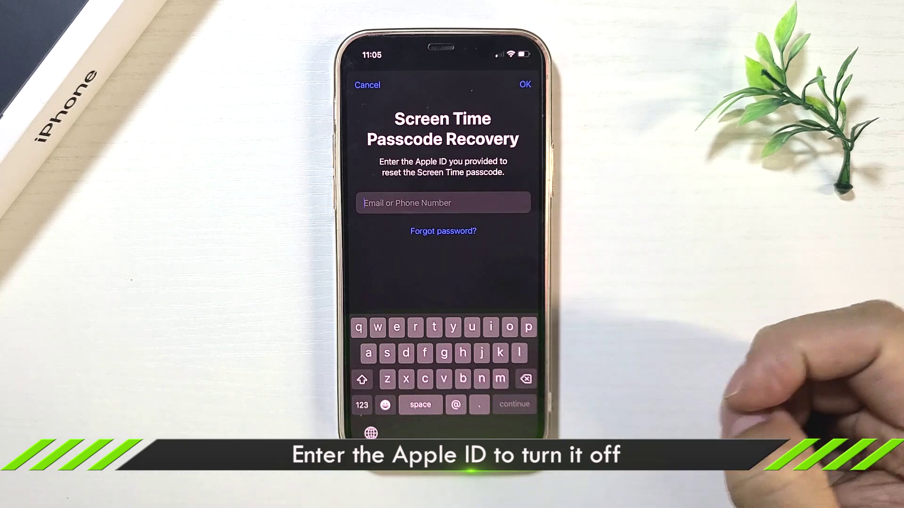
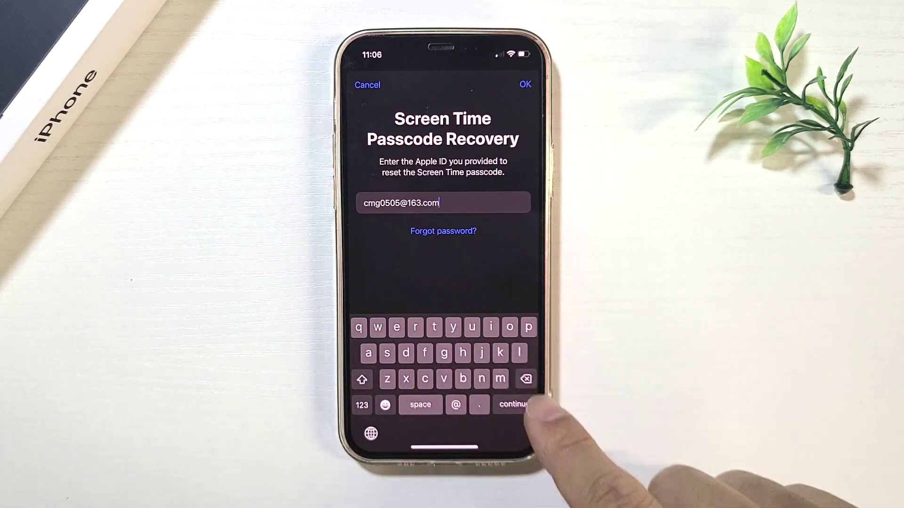
key("Return")
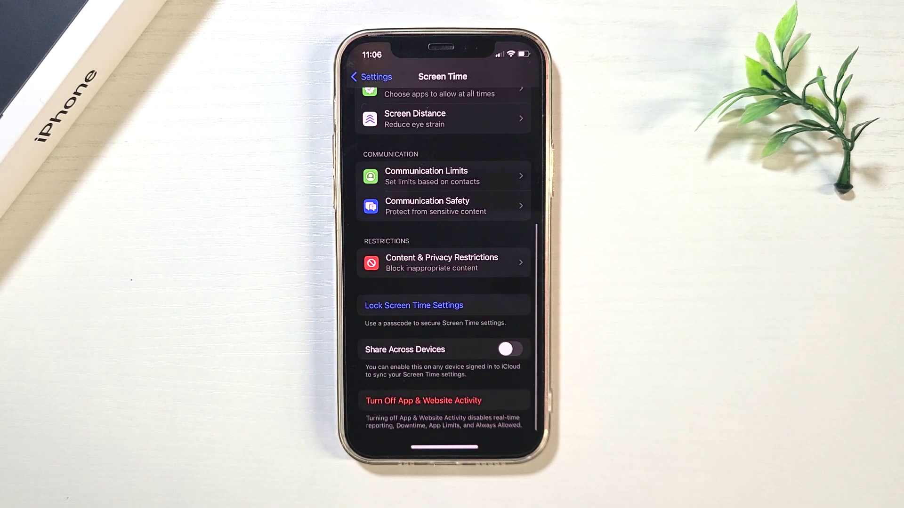
Return to the iPhone home screen and bring up the Cocosenor Passcode Tuner web page.
scroll(515, 293, "up", 6)
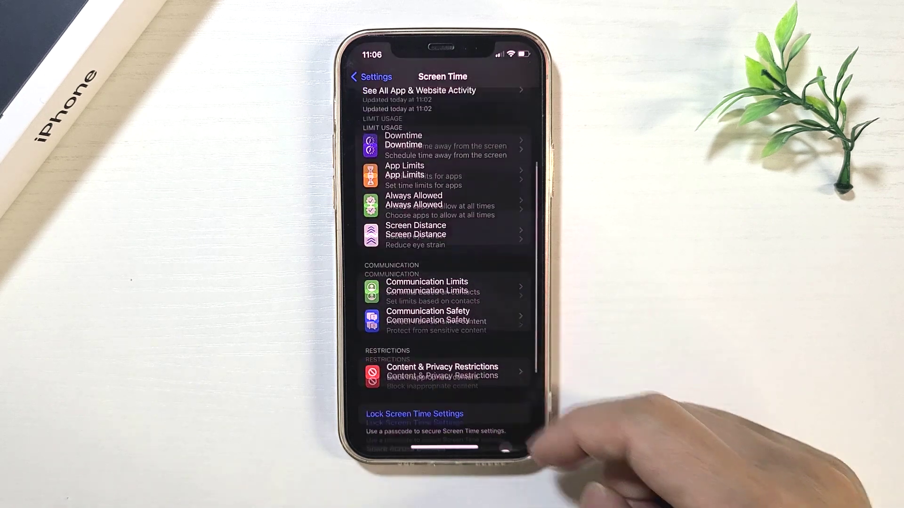
left_click_drag(445, 448, 444, 306)
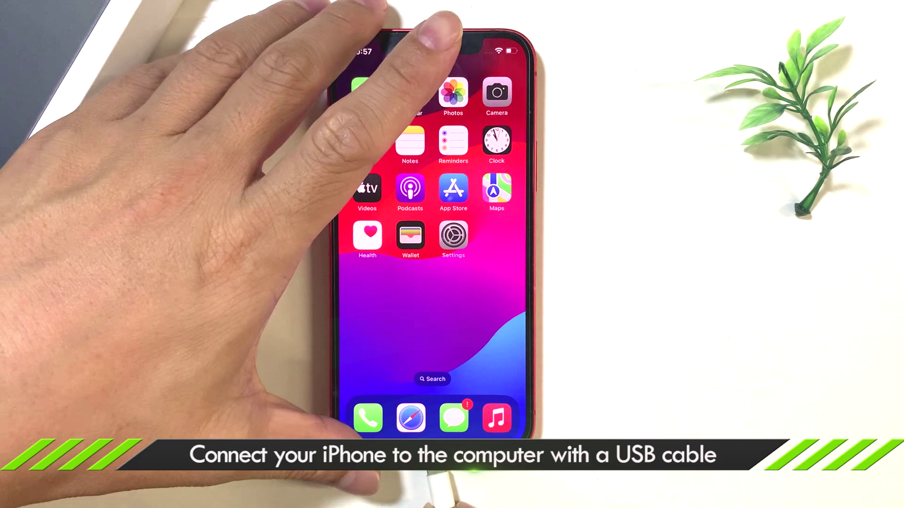
left_click(367, 94)
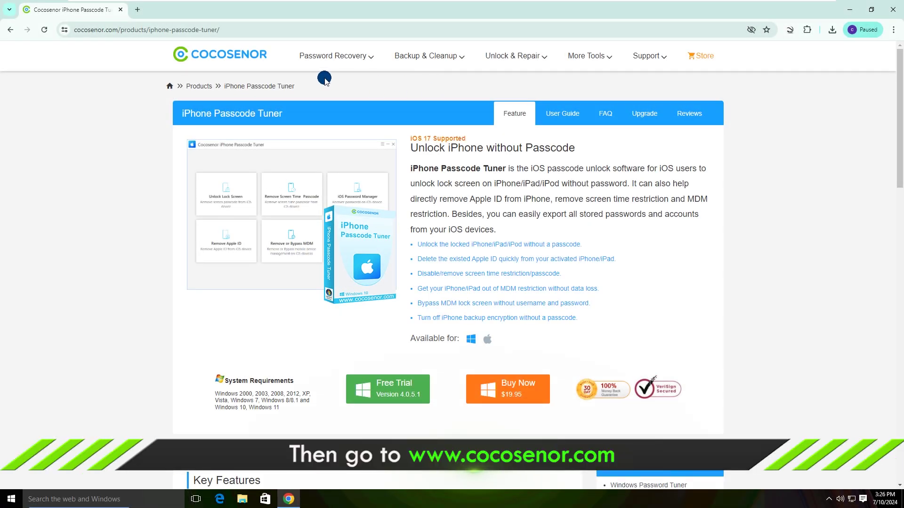
Download the iPhone Passcode Tuner 4.0.5.1 free trial from the Cocosenor product page.
left_click(246, 37)
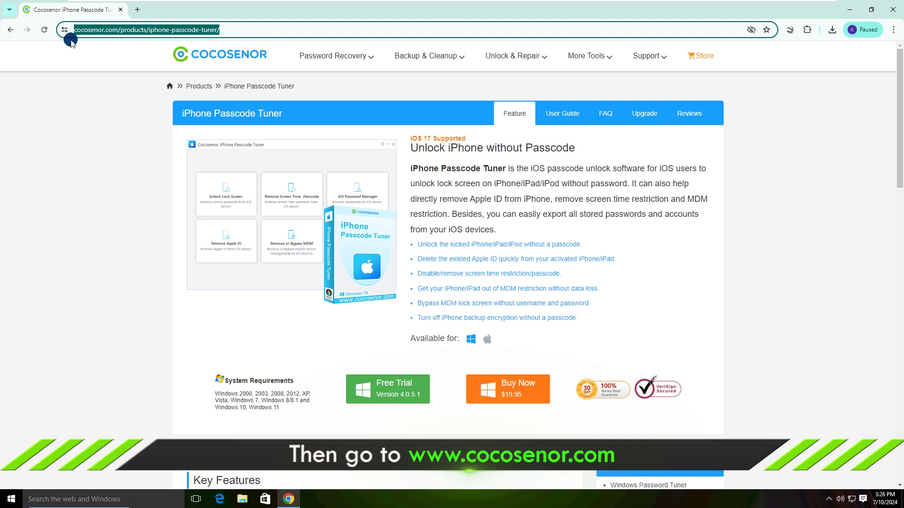
left_click(338, 87)
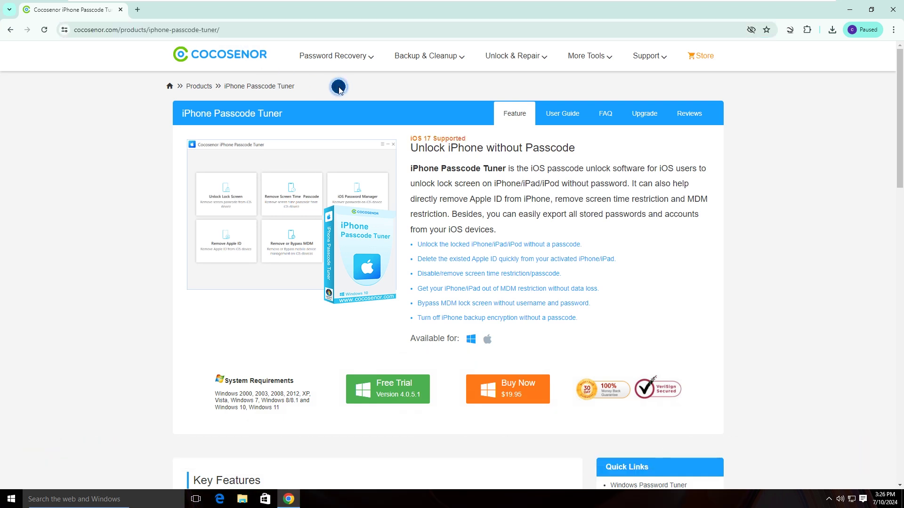
left_click(361, 394)
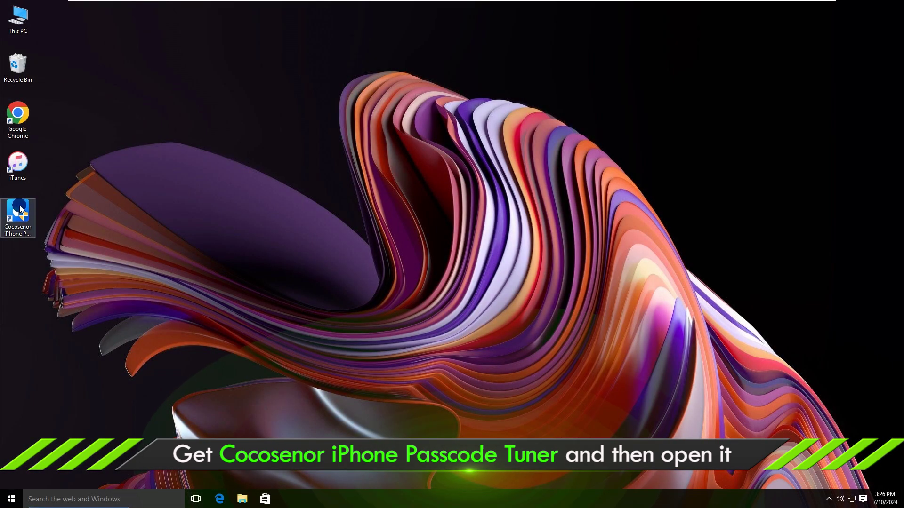
Launch iPhone Passcode Tuner, approve User Account Control, and pick Remove Screen Time Passcode.
double_click(20, 209)
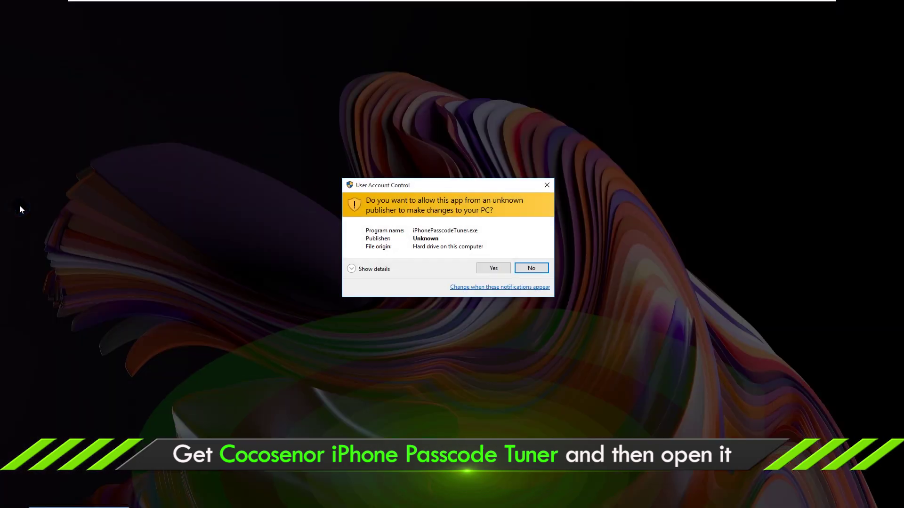
left_click(493, 269)
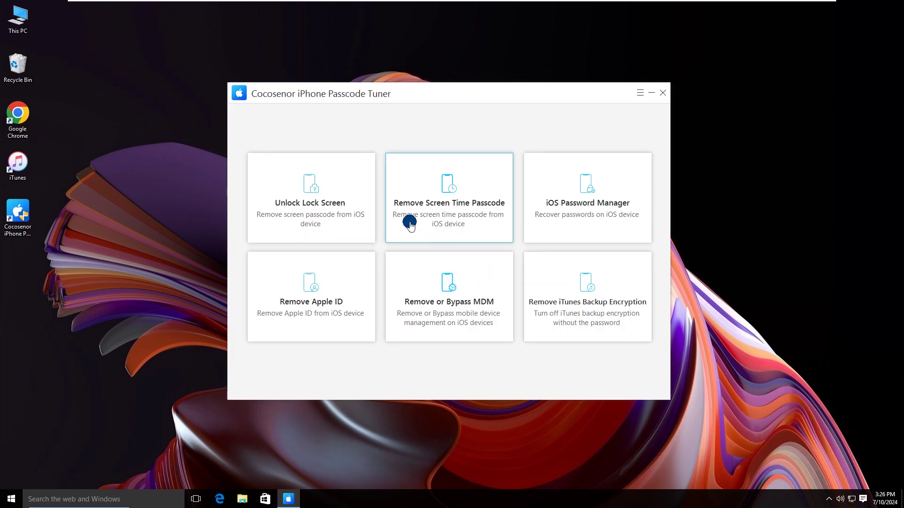
left_click(448, 203)
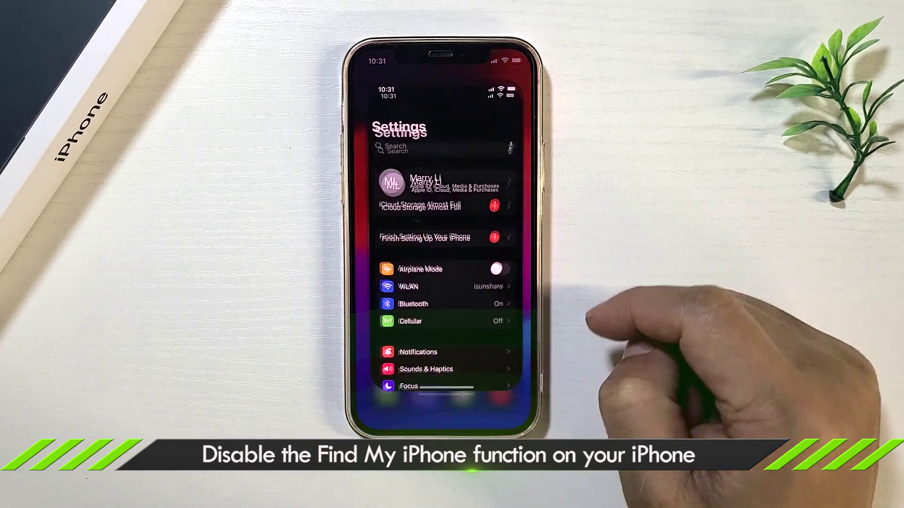
Switch off Find My iPhone under Apple ID > Find My, confirming with the Apple ID password.
left_click(433, 162)
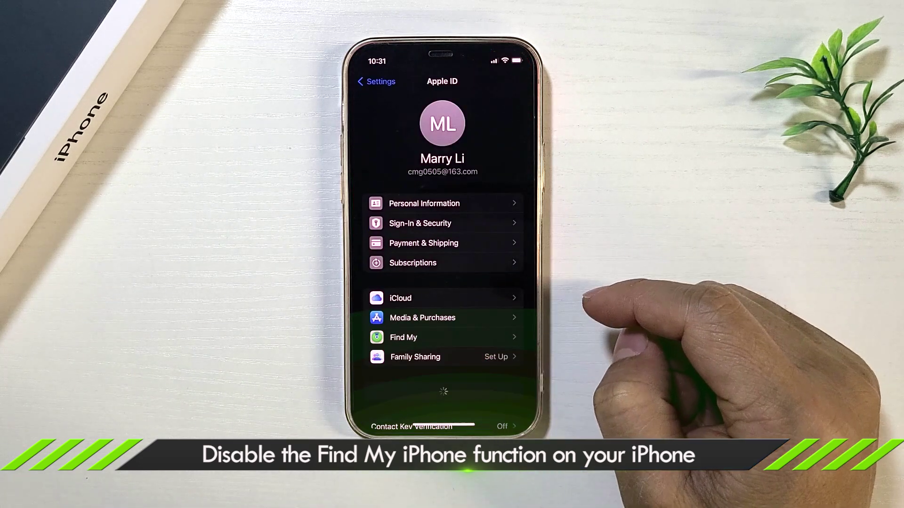
left_click(410, 337)
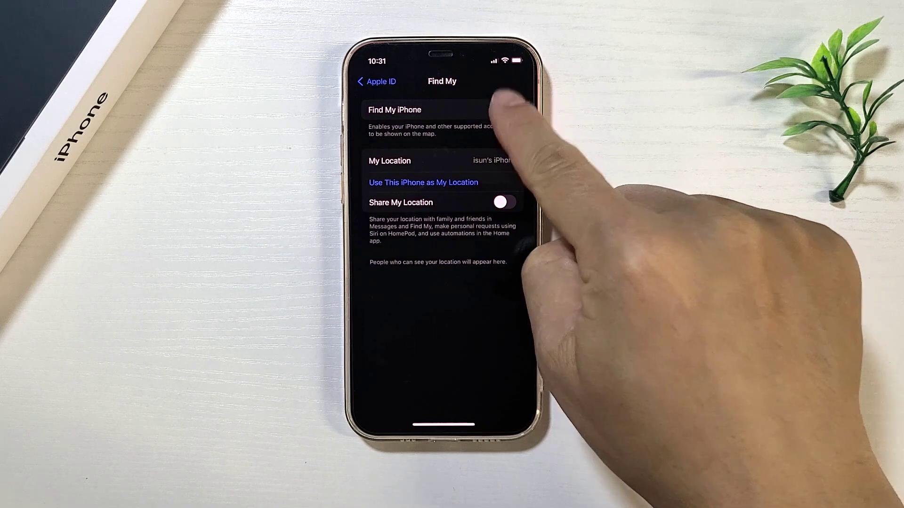
left_click(504, 110)
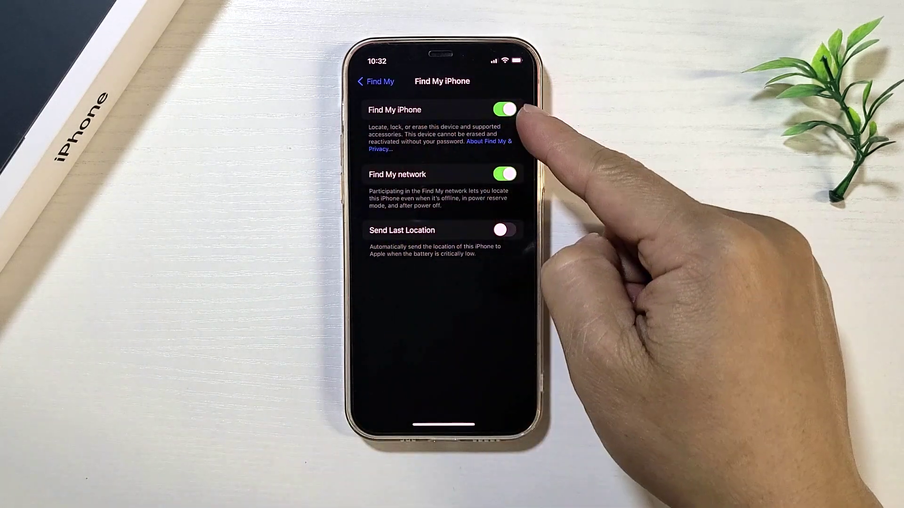
left_click(505, 109)
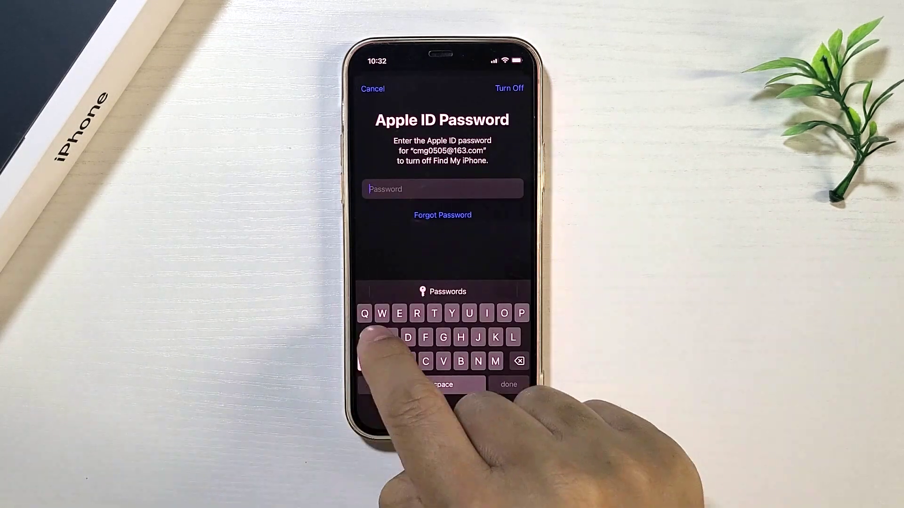
type("••••")
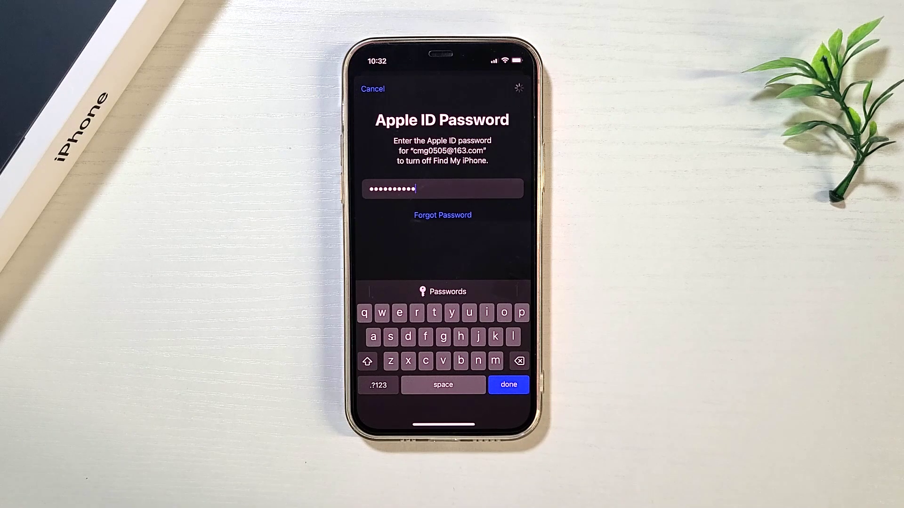
key("Return")
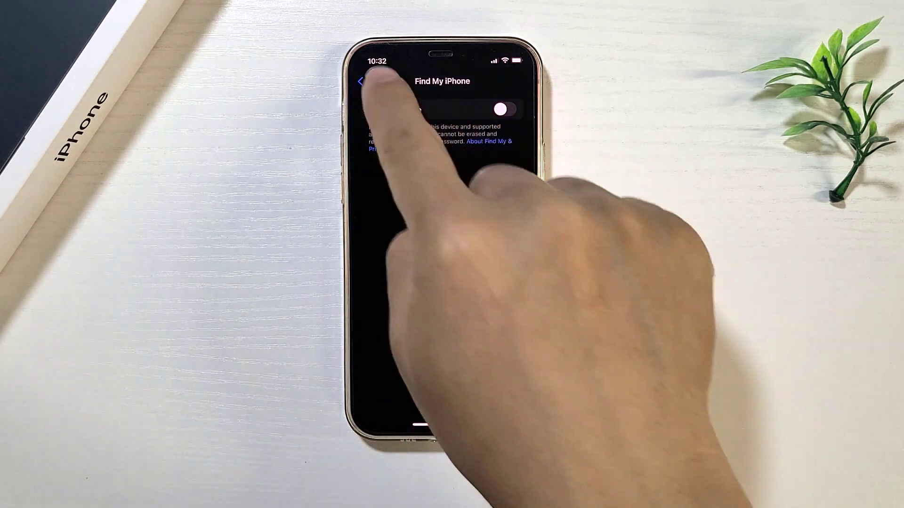
Back out of the Find My and Apple ID pages to the home screen.
left_click(375, 81)
left_click(374, 82)
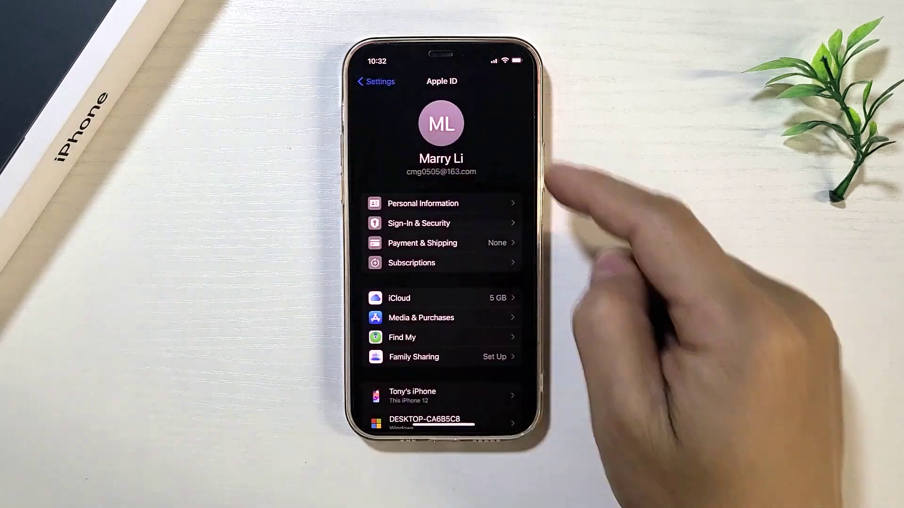
left_click_drag(442, 426, 443, 283)
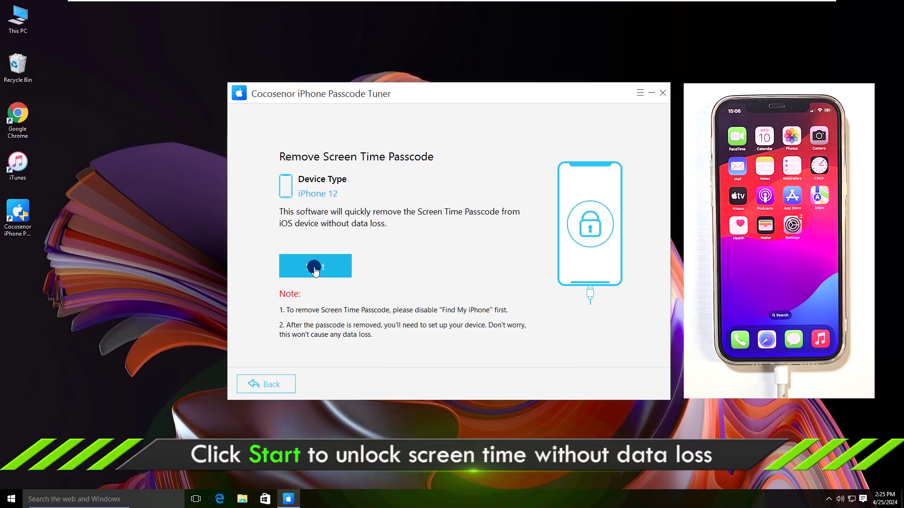
Start the Screen Time passcode removal in Passcode Tuner and let the iPhone restart.
left_click(315, 266)
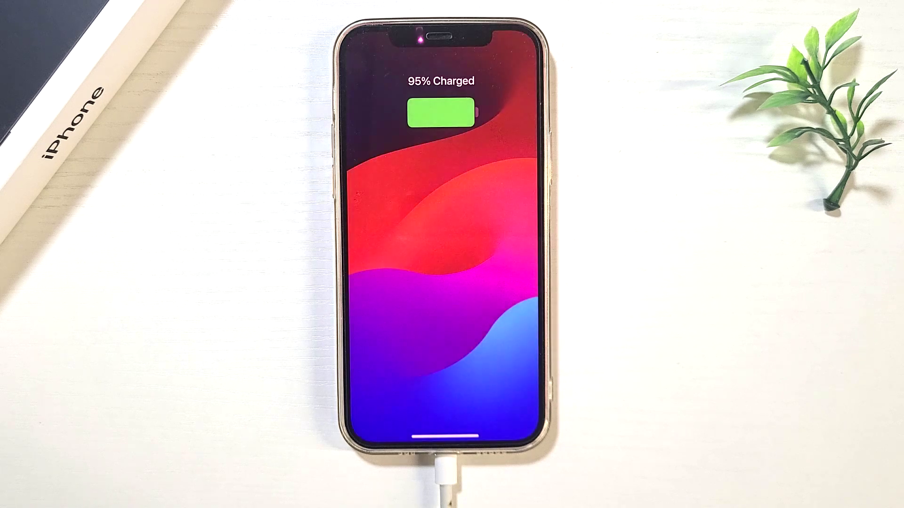
Unlock the restarted iPhone with its device passcode, then launch iTunes on the PC.
left_click_drag(485, 329, 574, 222)
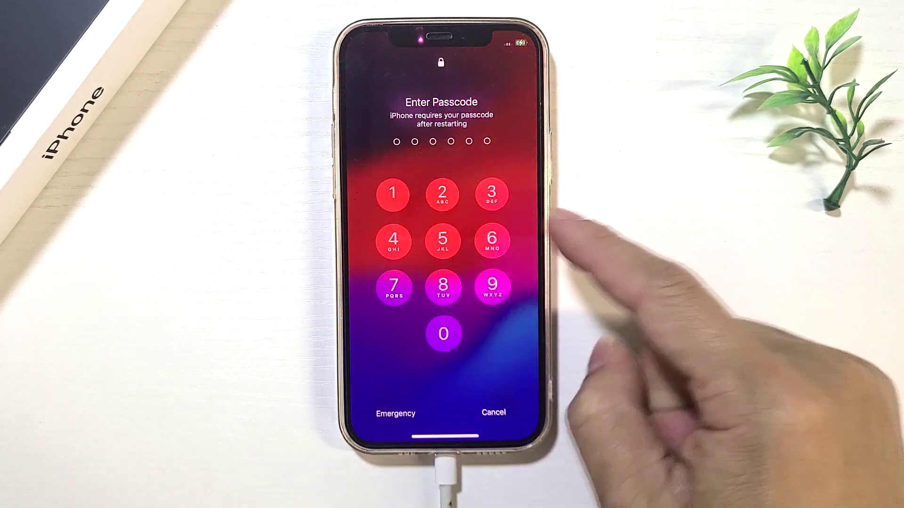
left_click(393, 193)
left_click(392, 193)
left_click(491, 193)
left_click(442, 238)
left_click(491, 285)
left_click(491, 285)
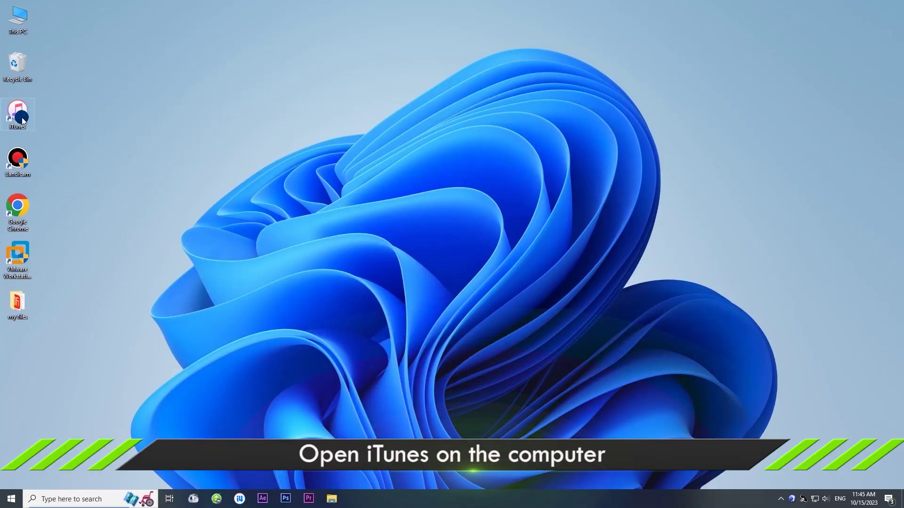
double_click(21, 117)
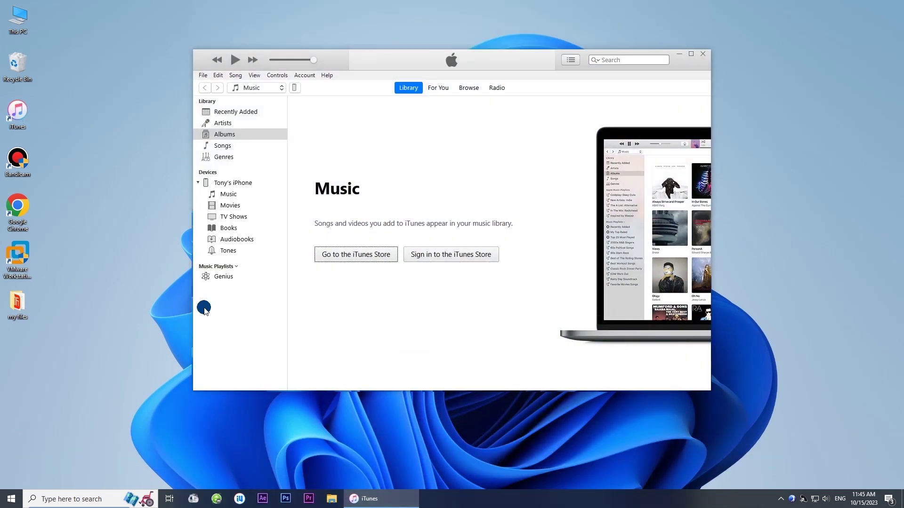
Restore the iPhone 12 from its iTunes Summary page, answering the backup prompt and confirming Restore.
left_click(296, 88)
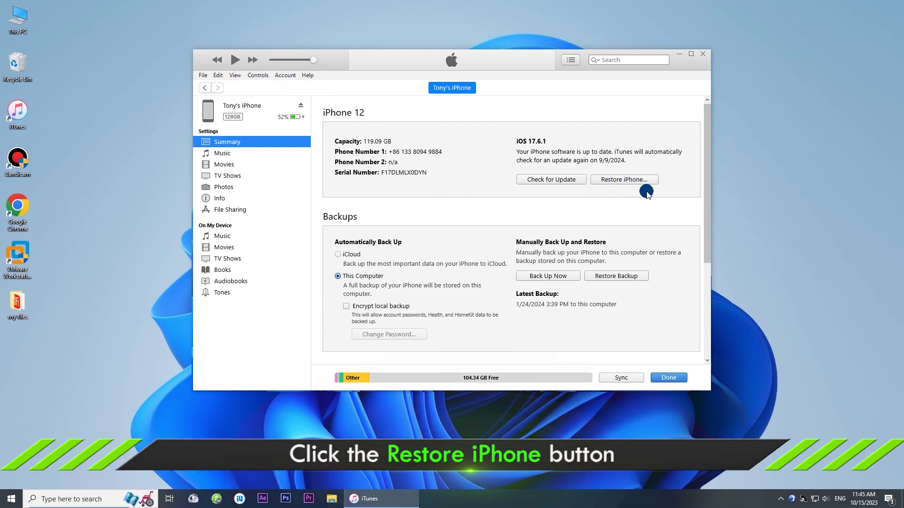
left_click(624, 180)
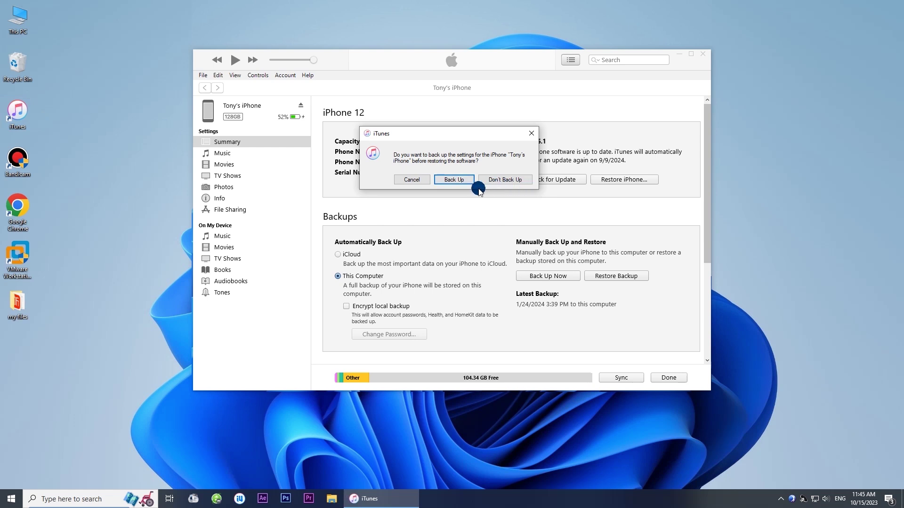
left_click(501, 181)
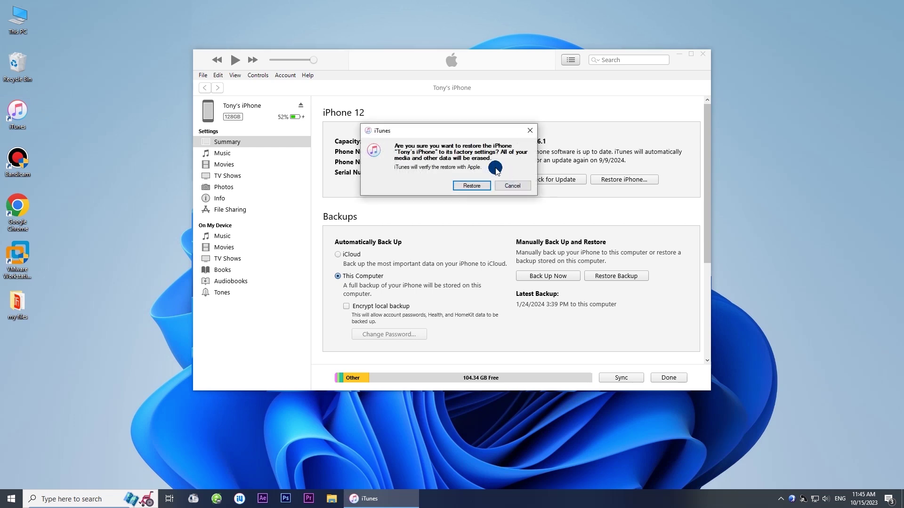
left_click(473, 186)
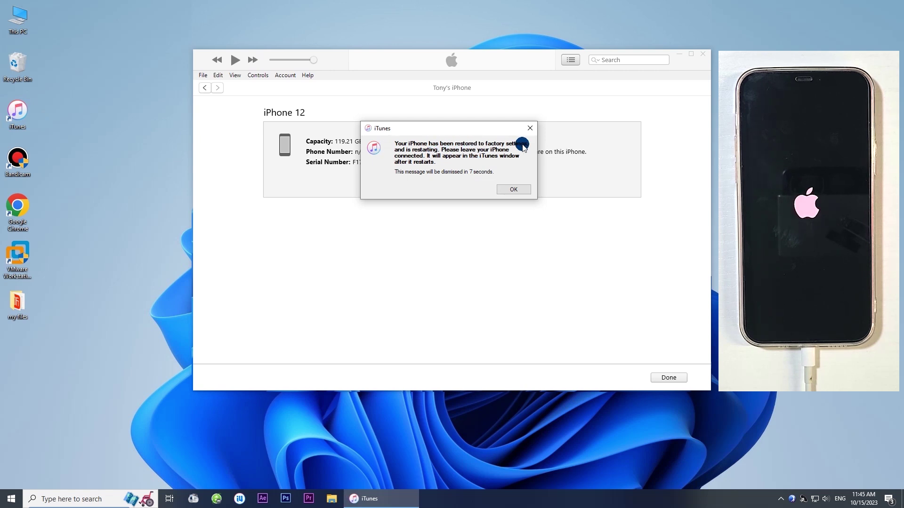
Dismiss the restore-finished message and swipe between the first two home screen pages.
left_click(515, 190)
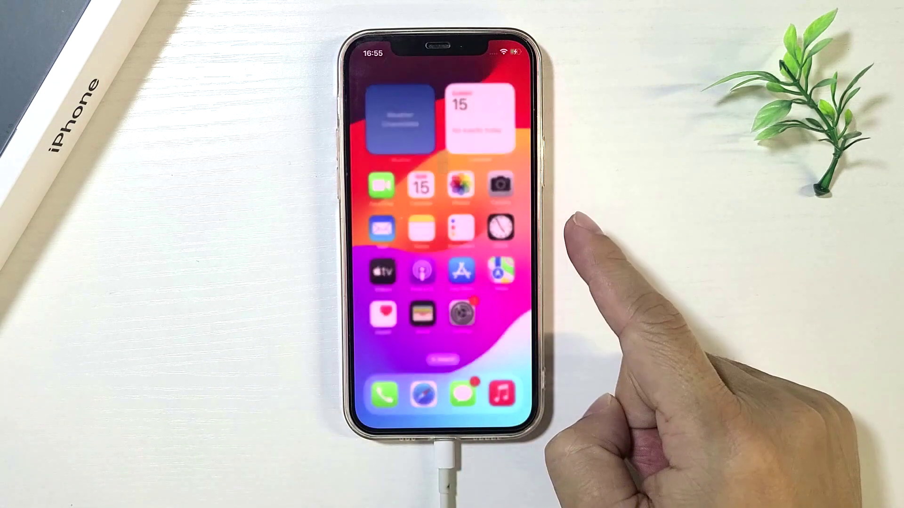
left_click_drag(430, 343, 397, 360)
left_click_drag(457, 340, 499, 344)
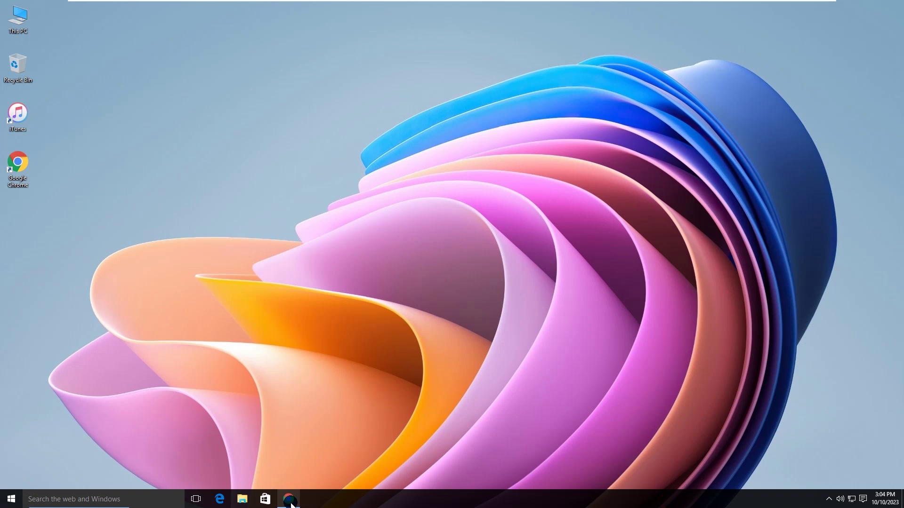
Load icloud.com in Chrome from the taskbar.
left_click(289, 499)
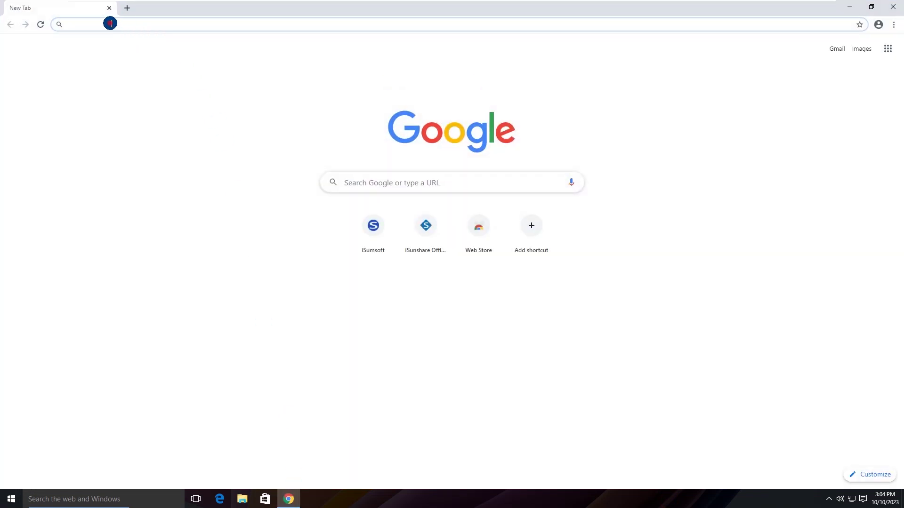
left_click(120, 19)
type("i")
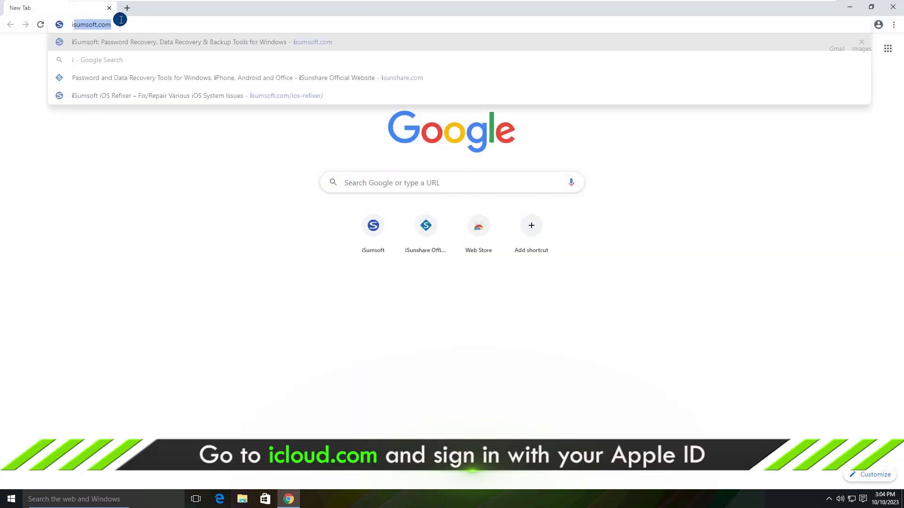
type("cloud.com")
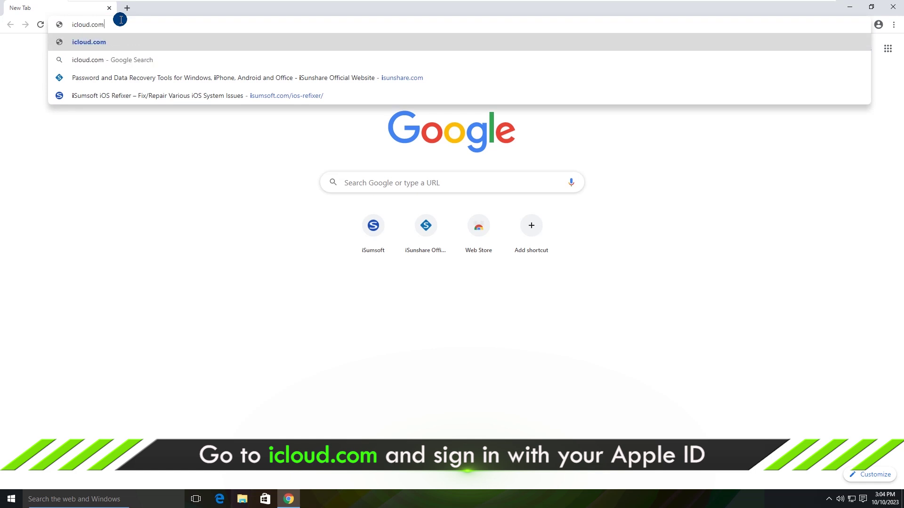
key("Return")
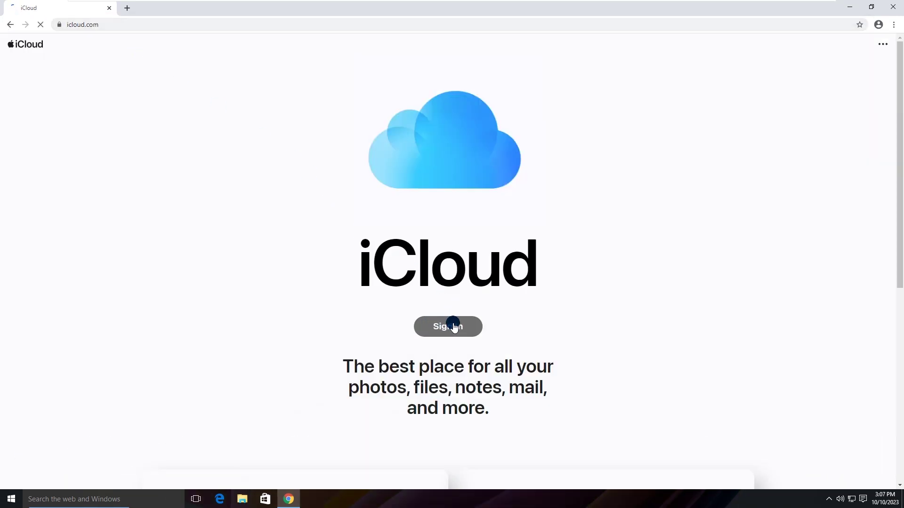
Sign in to iCloud with the Apple ID email and account password, saving the password in the browser.
left_click(446, 327)
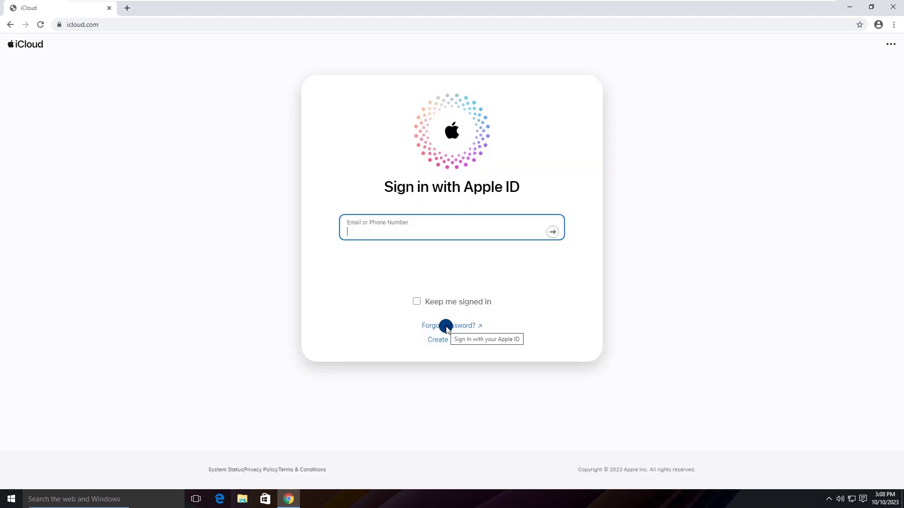
left_click(355, 230)
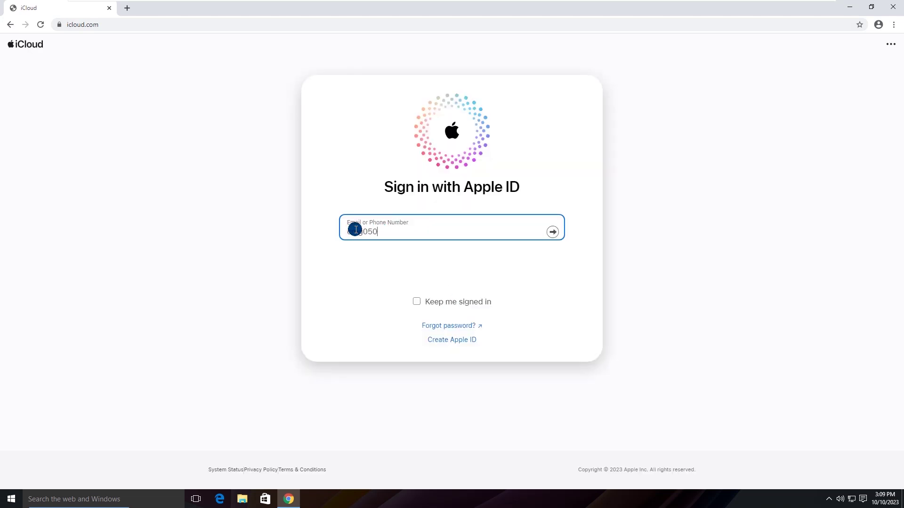
left_click(552, 231)
type("••••••••••")
left_click(552, 258)
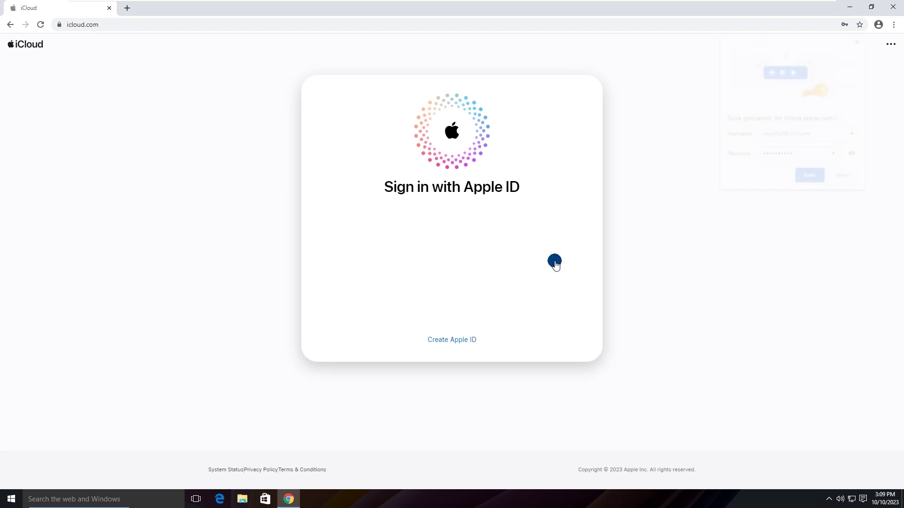
left_click(810, 178)
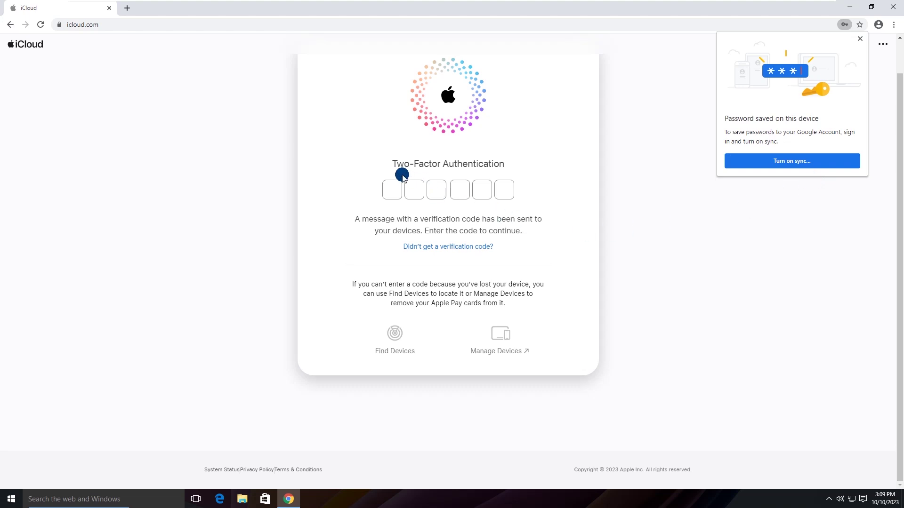
Enter the two-factor verification code, trust this browser, and dismiss the What's New notice.
left_click(393, 191)
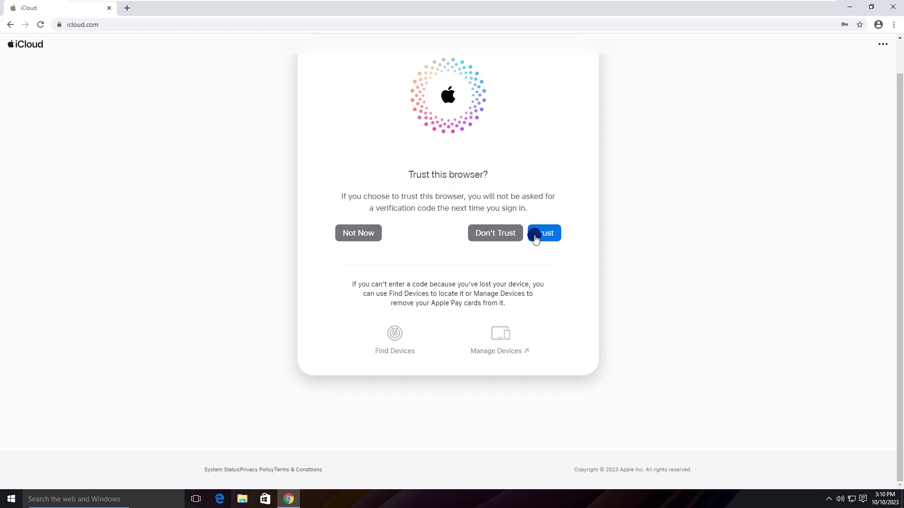
left_click(545, 234)
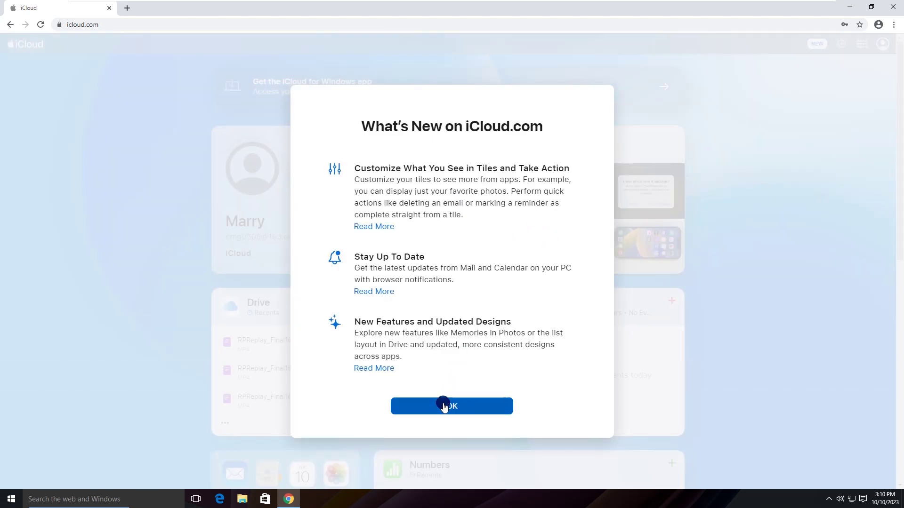
left_click(443, 405)
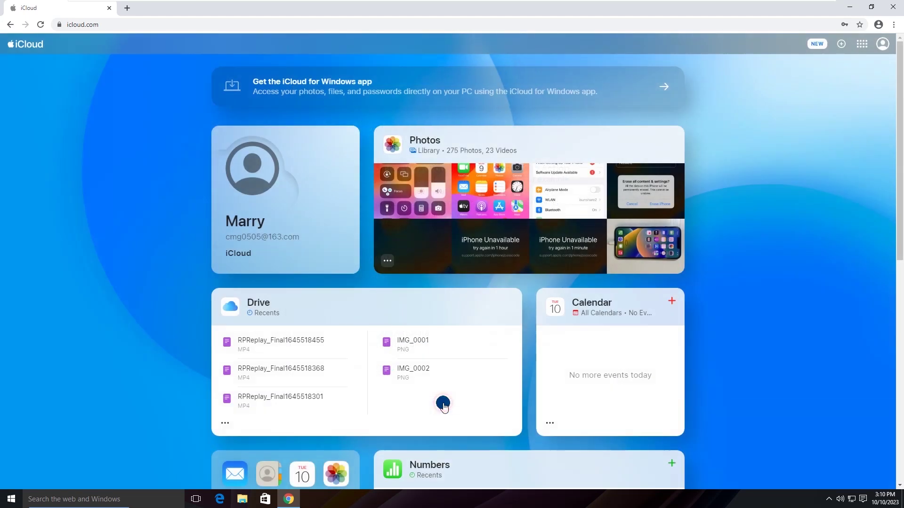
Open Find Devices from the iCloud dashboard, re-confirming the account password.
scroll(443, 404, "down", 7)
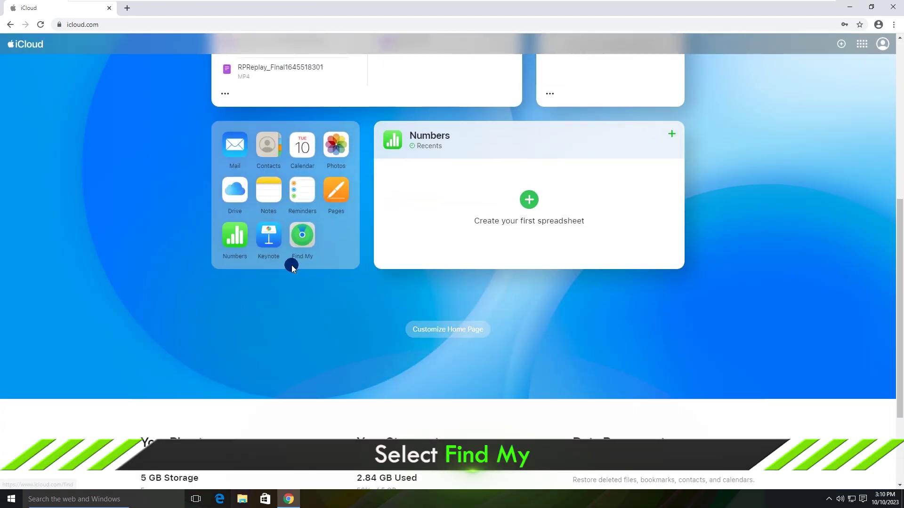
left_click(301, 242)
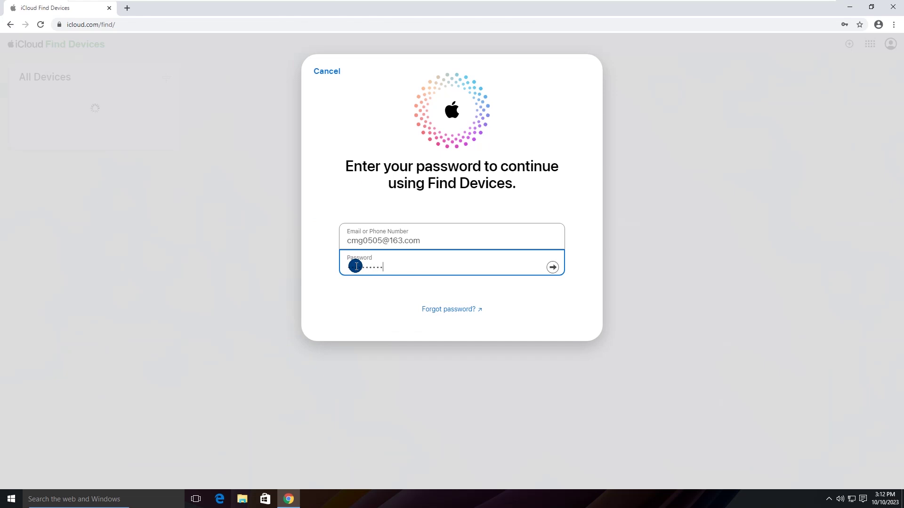
left_click(553, 267)
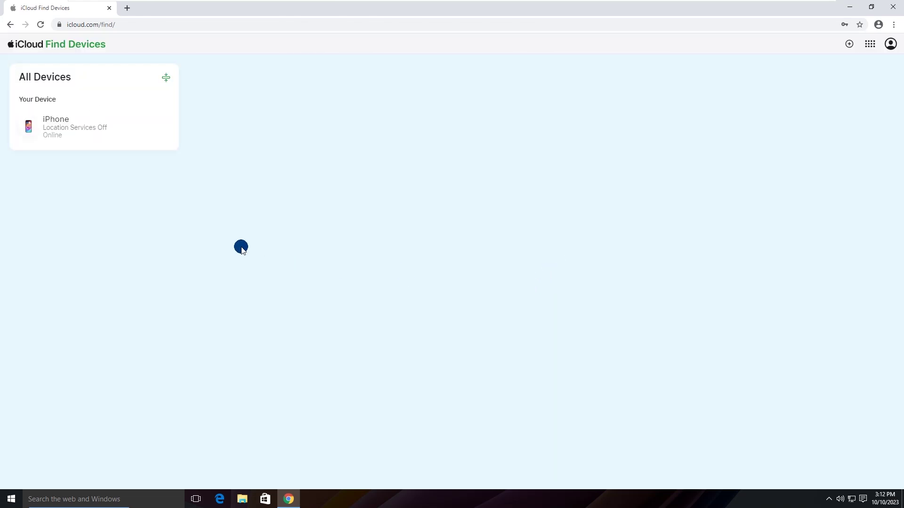
Select the iPhone in Find Devices and choose Erase This Device, past the warning.
left_click(55, 123)
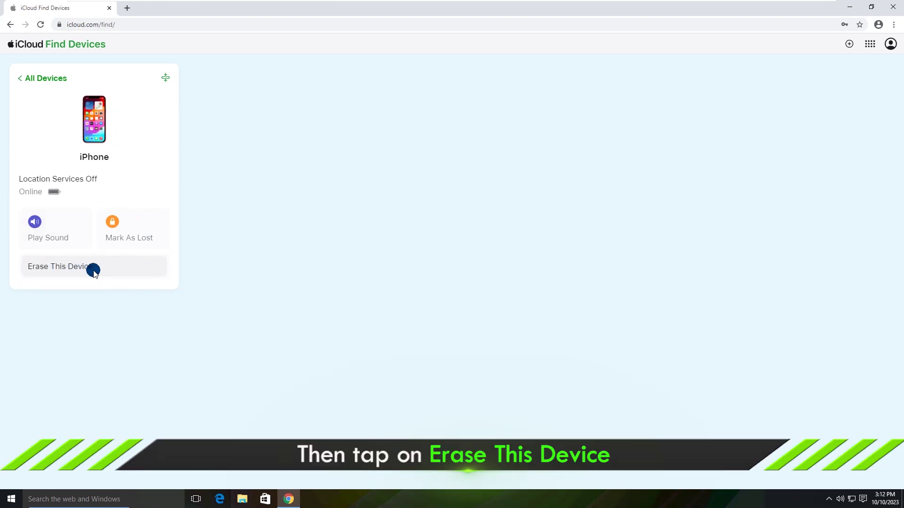
left_click(68, 266)
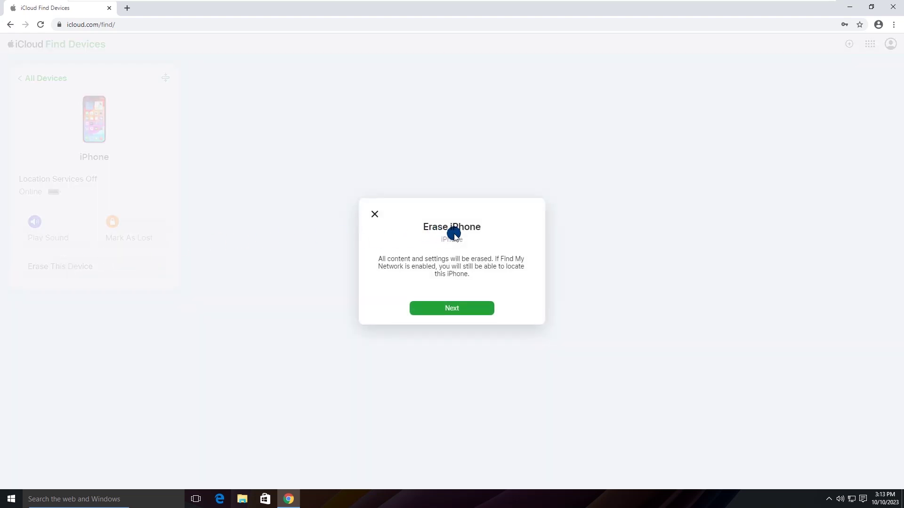
left_click(455, 309)
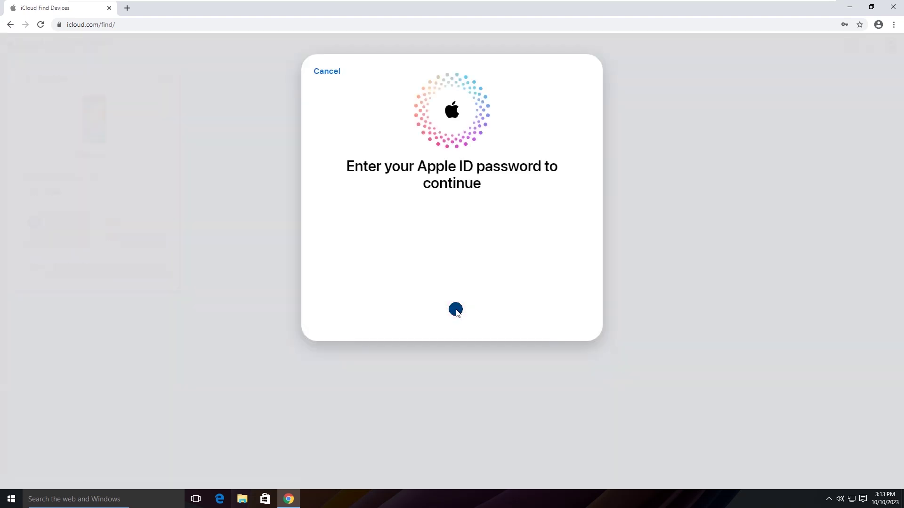
Authenticate with the saved password and verification code, skip the phone number, and confirm erasing the iPhone.
left_click(357, 260)
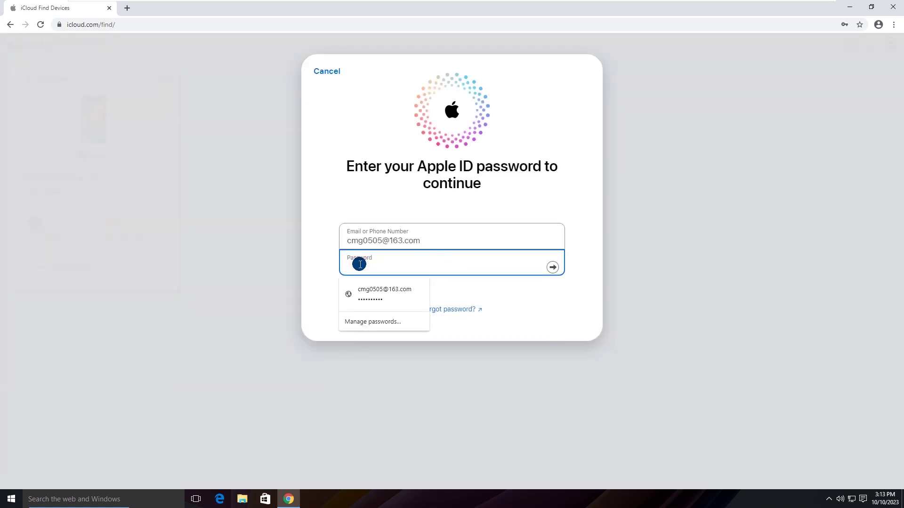
left_click(371, 297)
left_click(553, 267)
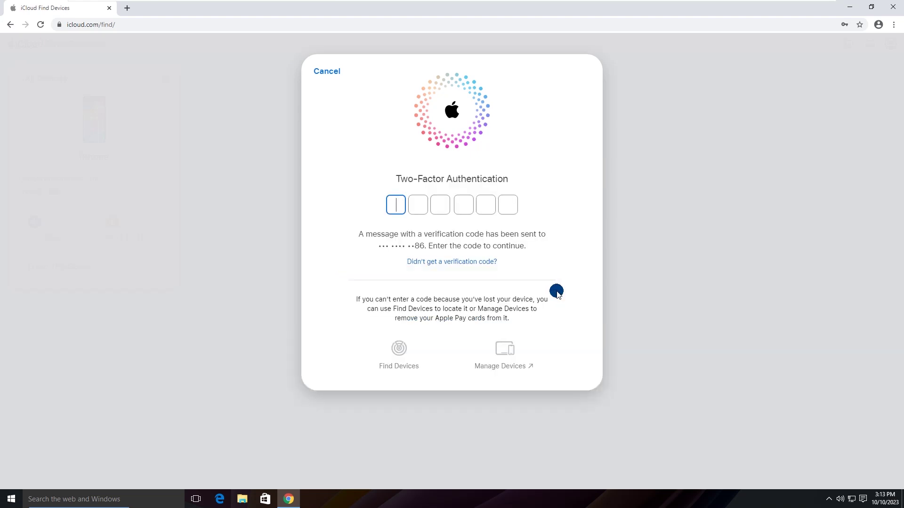
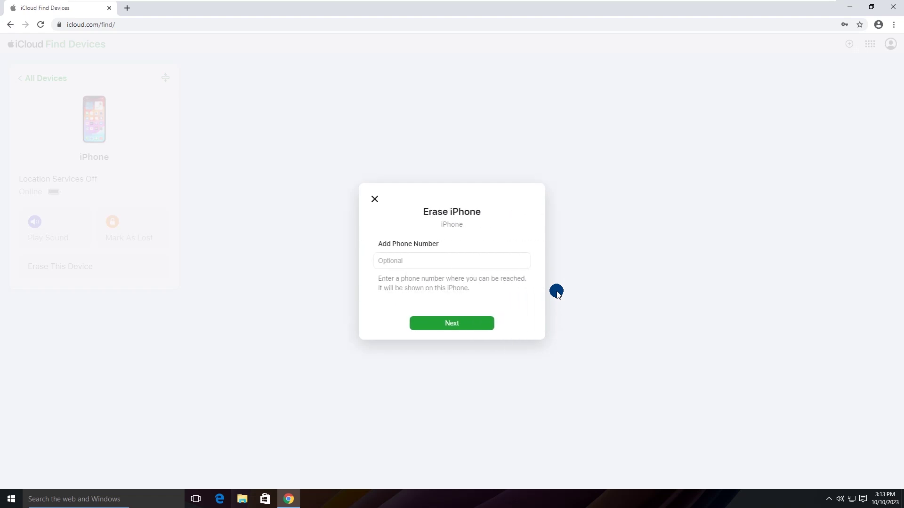
left_click(452, 323)
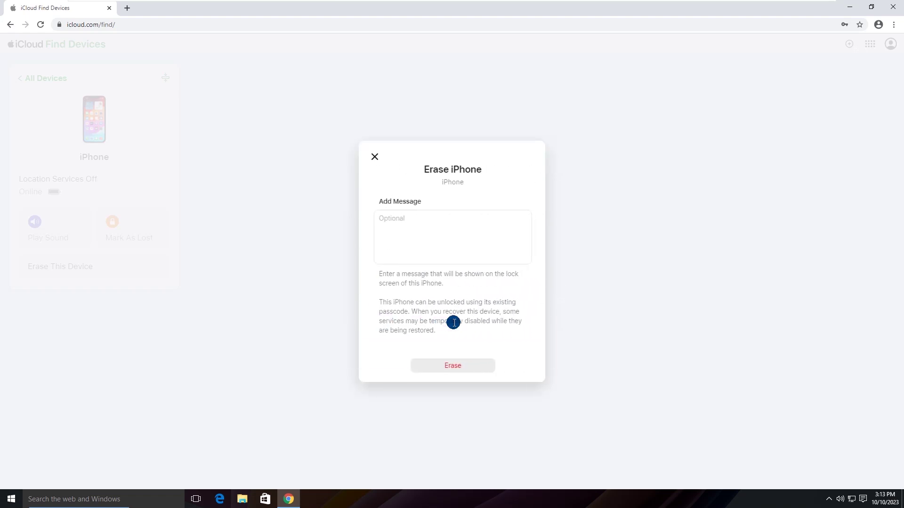
left_click(452, 366)
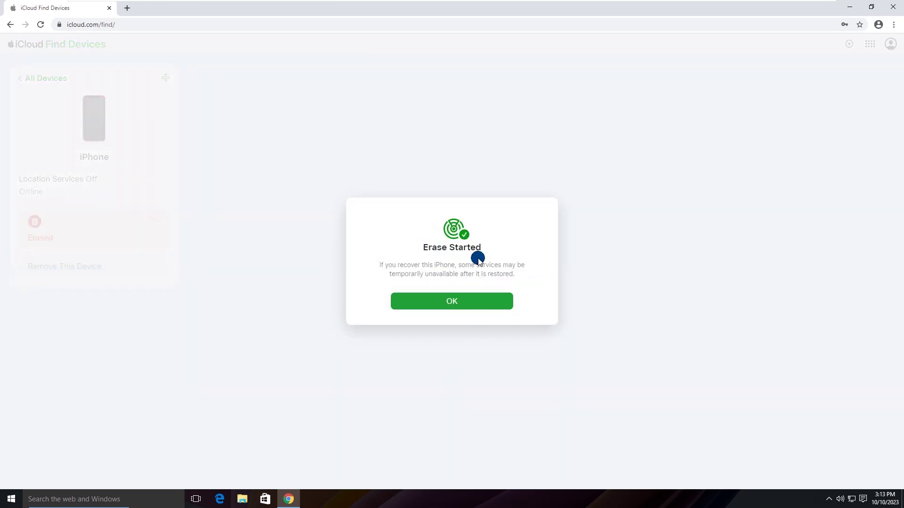
left_click(459, 302)
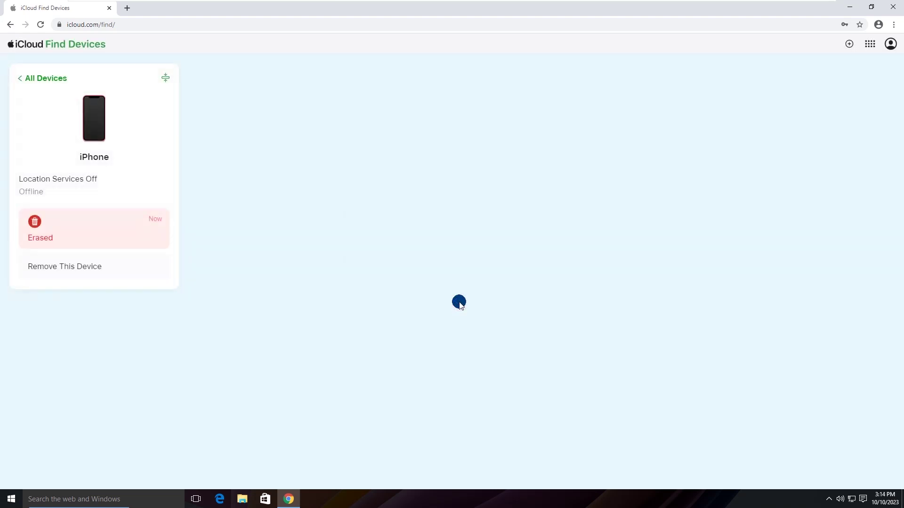